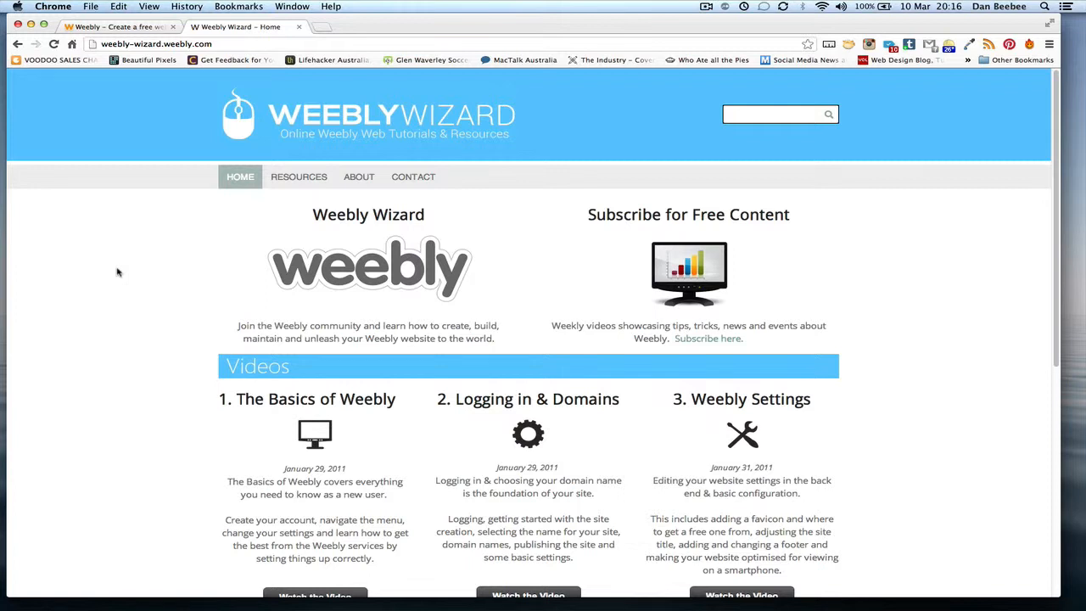
pyautogui.scroll(-1, 118, 271)
pyautogui.scroll(-2, 118, 271)
pyautogui.scroll(-2, 118, 271)
pyautogui.scroll(-5, 117, 271)
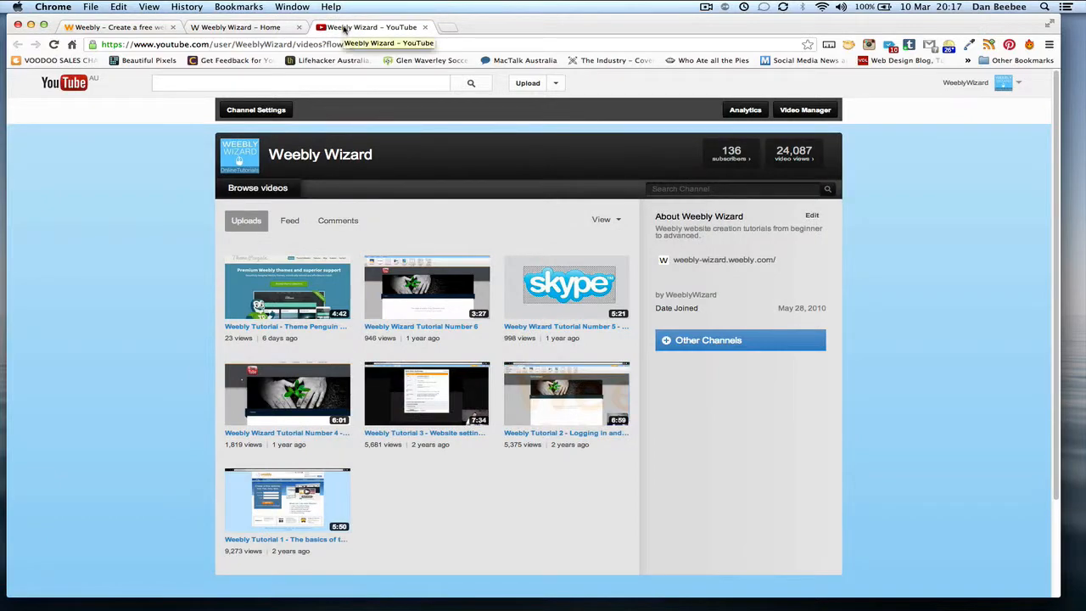
# Step: Close the YouTube channel page to return to the Weebly editor
pyautogui.press('super+w')
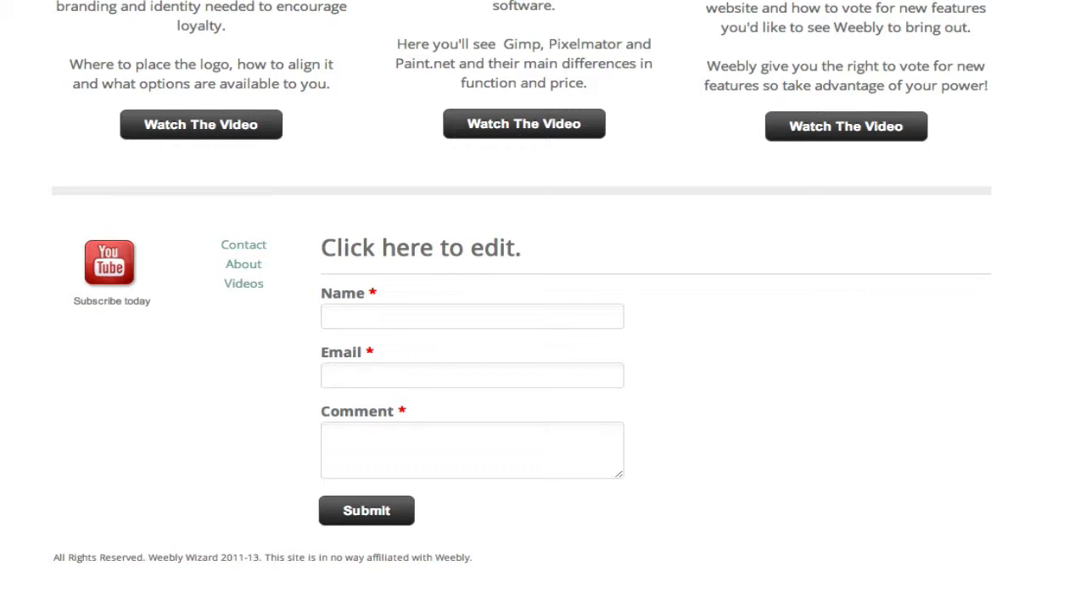
# Step: Delete the contact form's placeholder heading, leaving the Name, Email and Comment fields
pyautogui.click(696, 368)
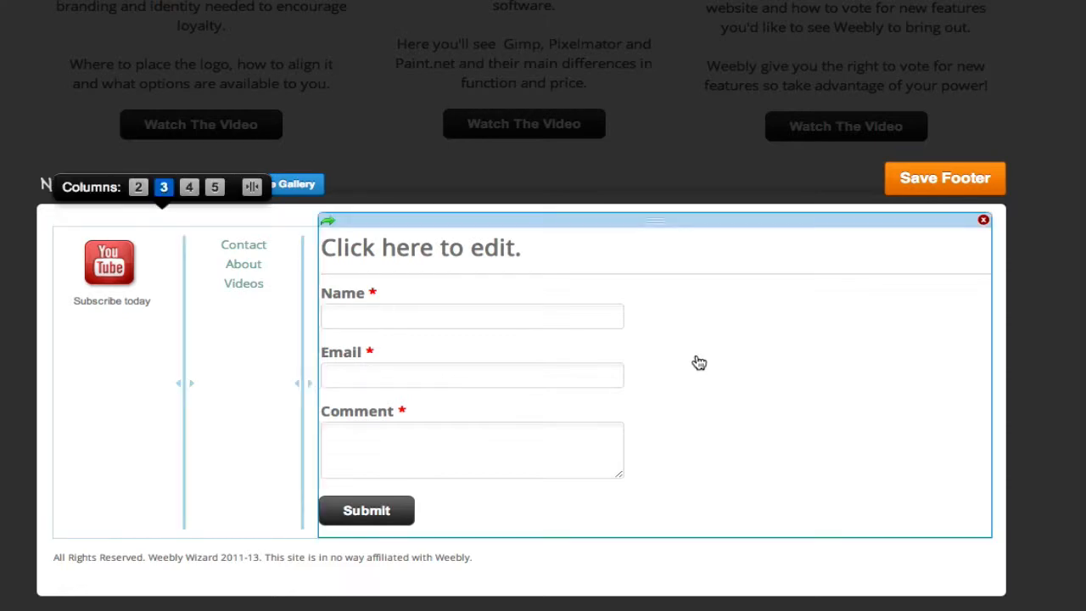
pyautogui.moveTo(710, 363)
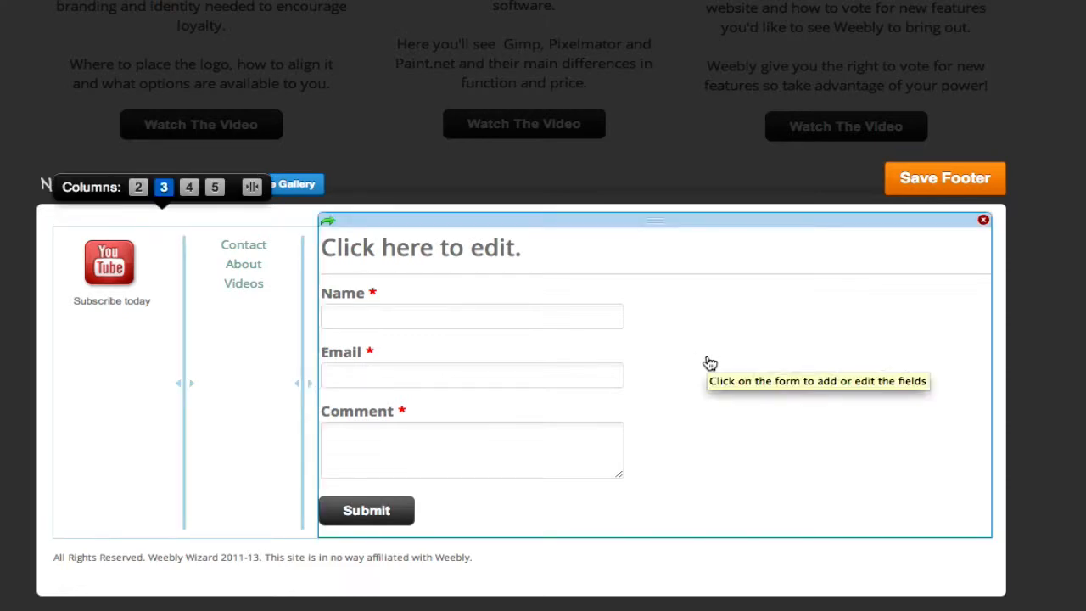
pyautogui.click(127, 293)
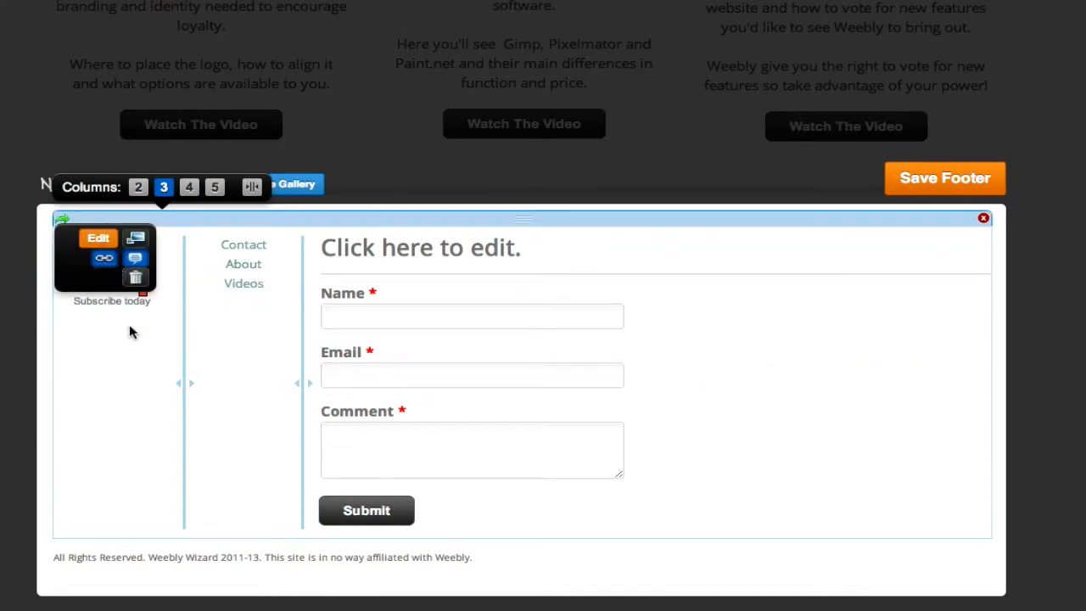
pyautogui.click(687, 329)
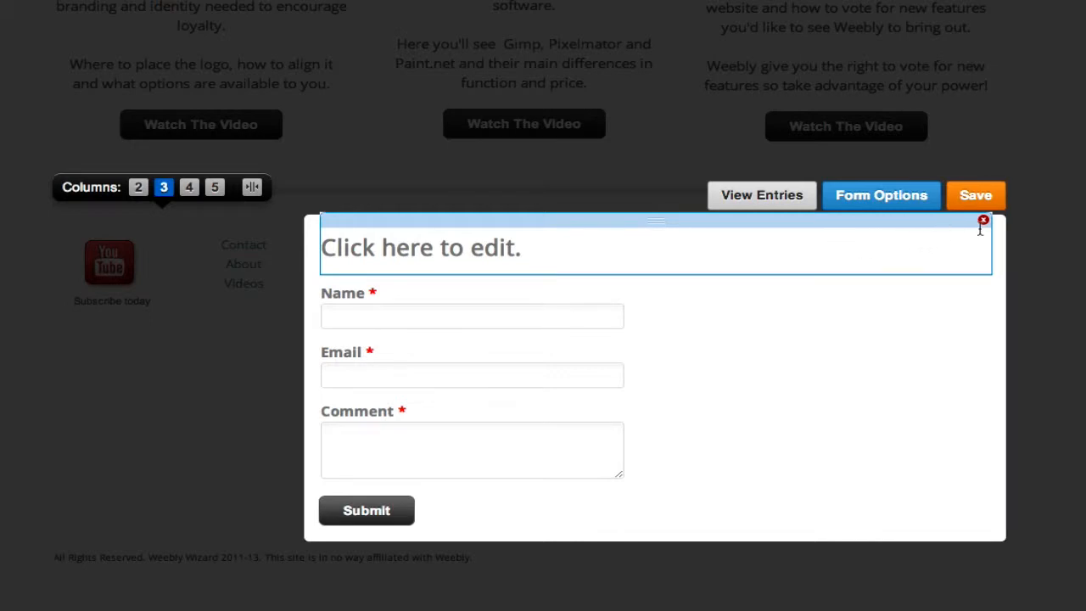
pyautogui.click(983, 221)
pyautogui.click(528, 275)
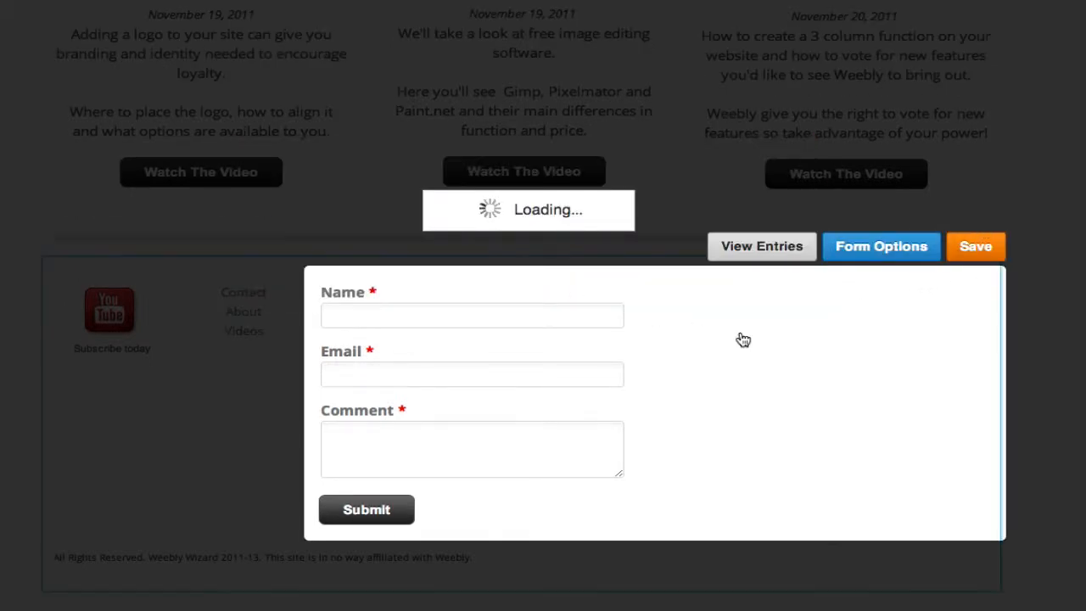
# Step: Delete the Name field from the footer contact form
pyautogui.click(637, 313)
pyautogui.click(612, 318)
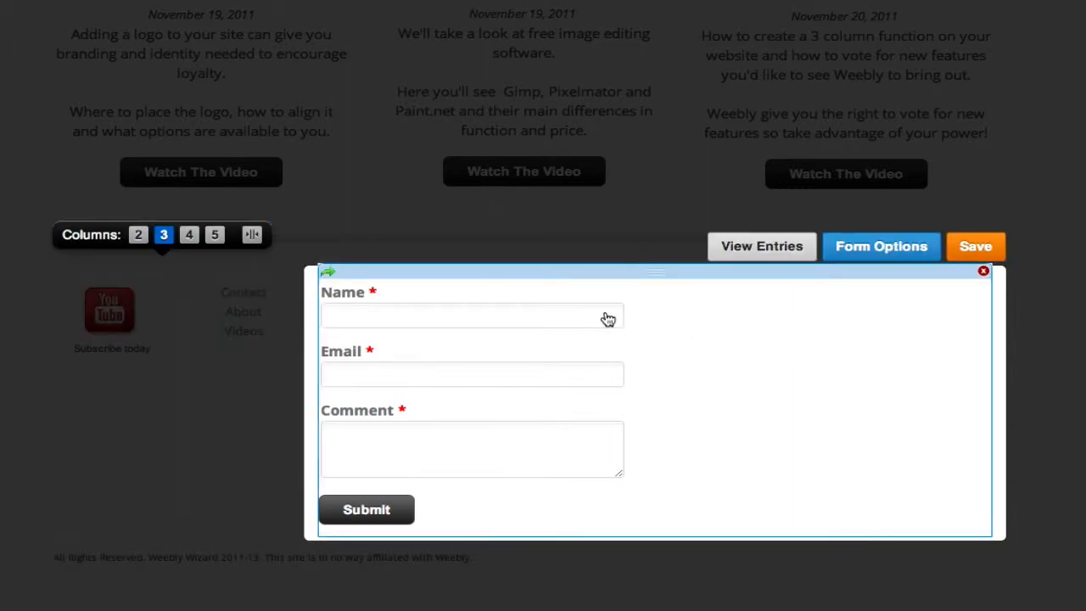
pyautogui.click(983, 270)
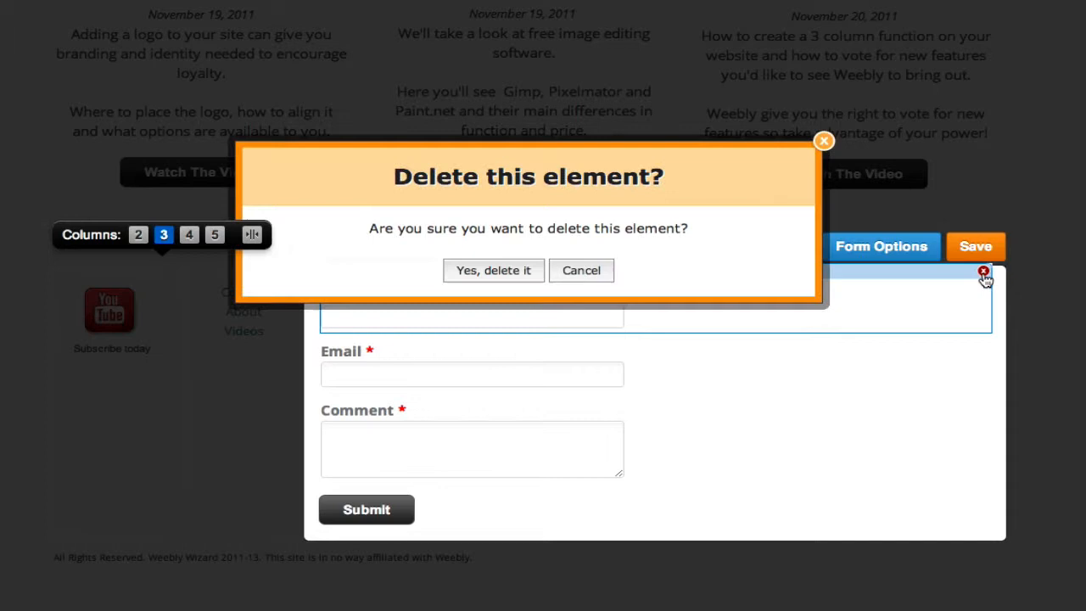
pyautogui.click(540, 280)
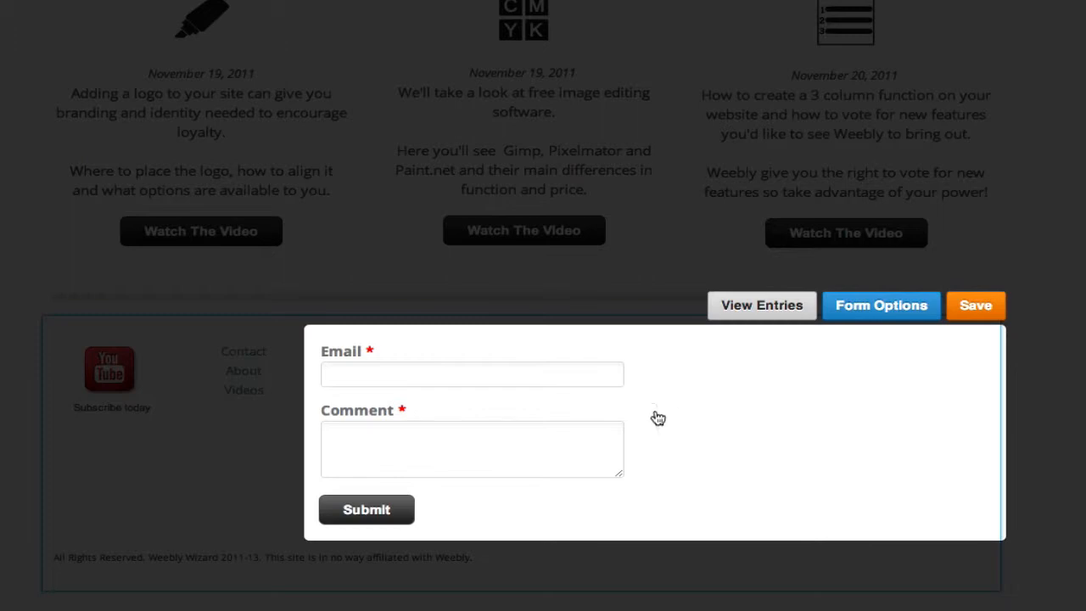
# Step: Delete the Comment field, leaving only Email and Submit
pyautogui.click(608, 443)
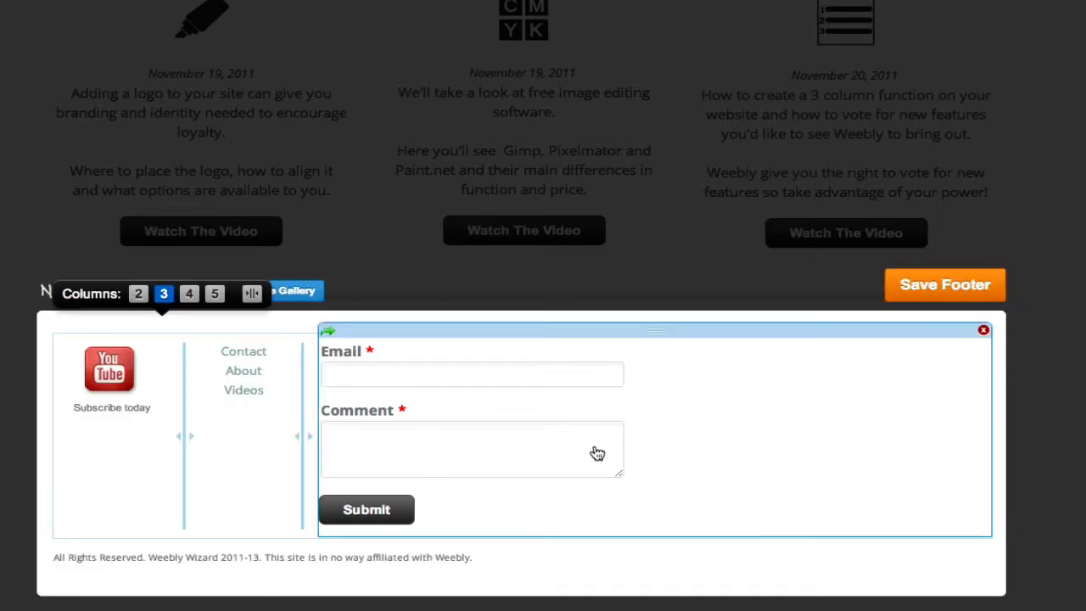
pyautogui.click(597, 453)
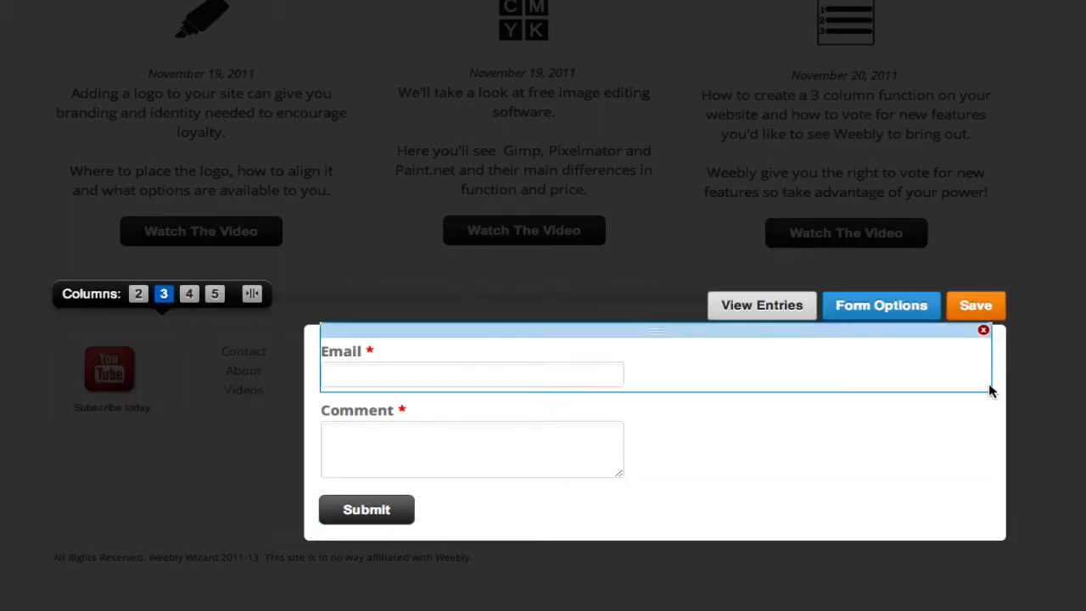
pyautogui.click(983, 390)
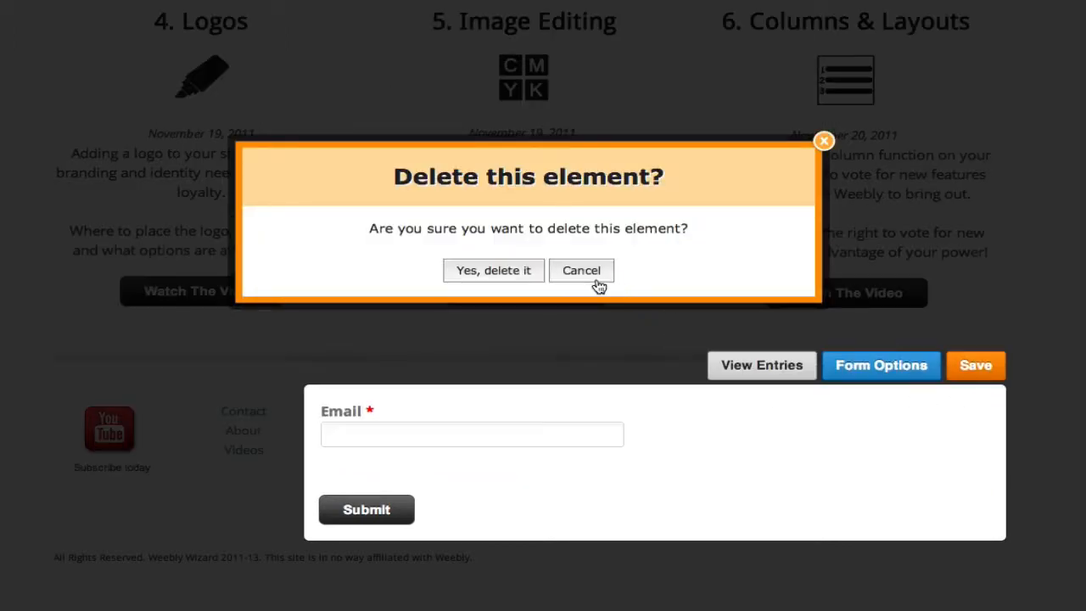
pyautogui.click(521, 282)
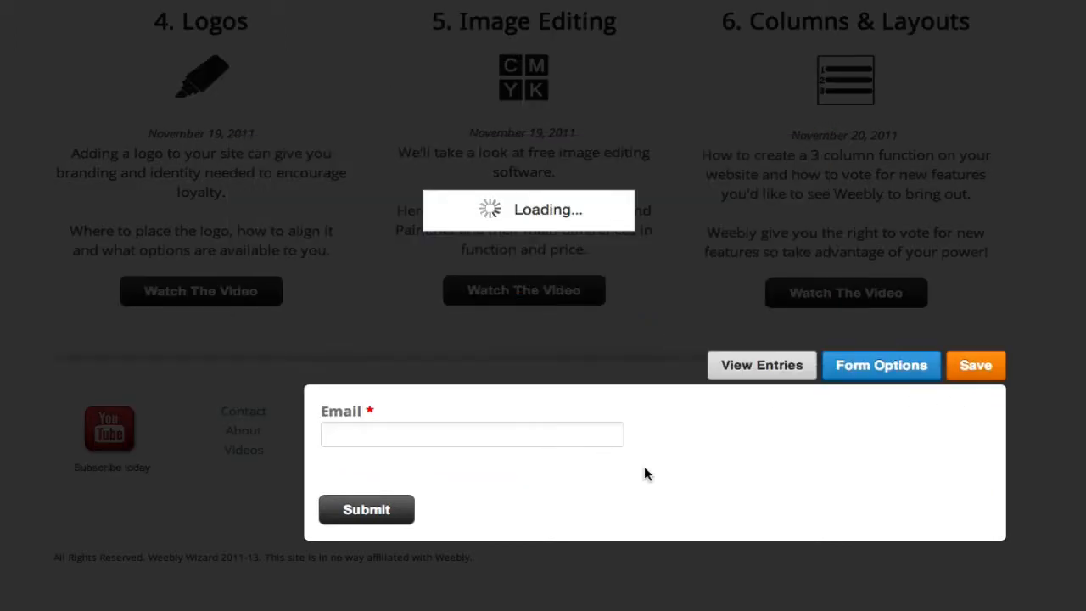
# Step: Save the Email-only form in the footer
pyautogui.click(390, 509)
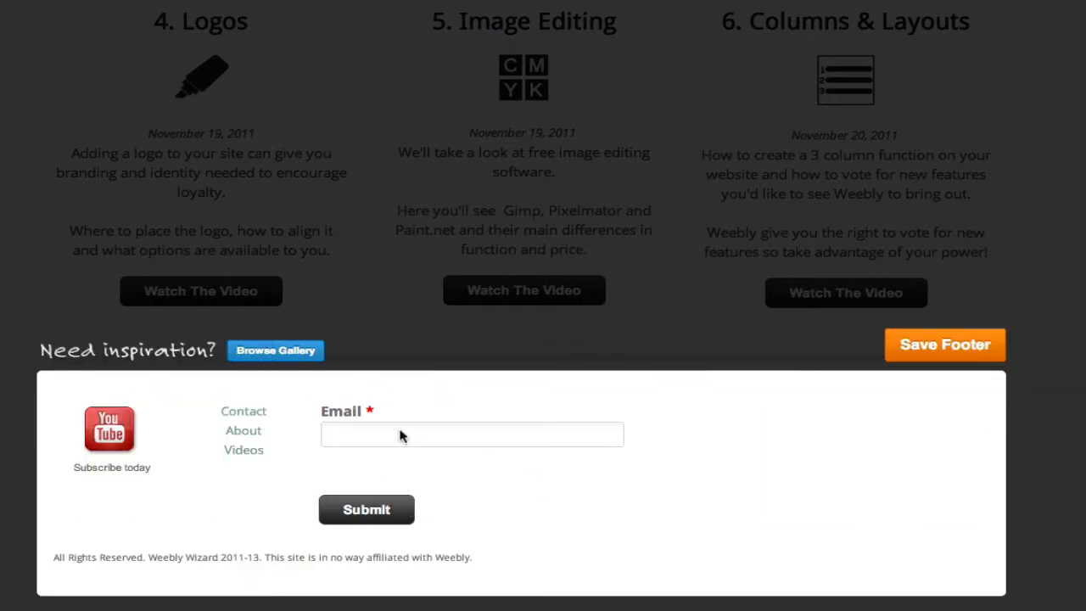
pyautogui.click(479, 505)
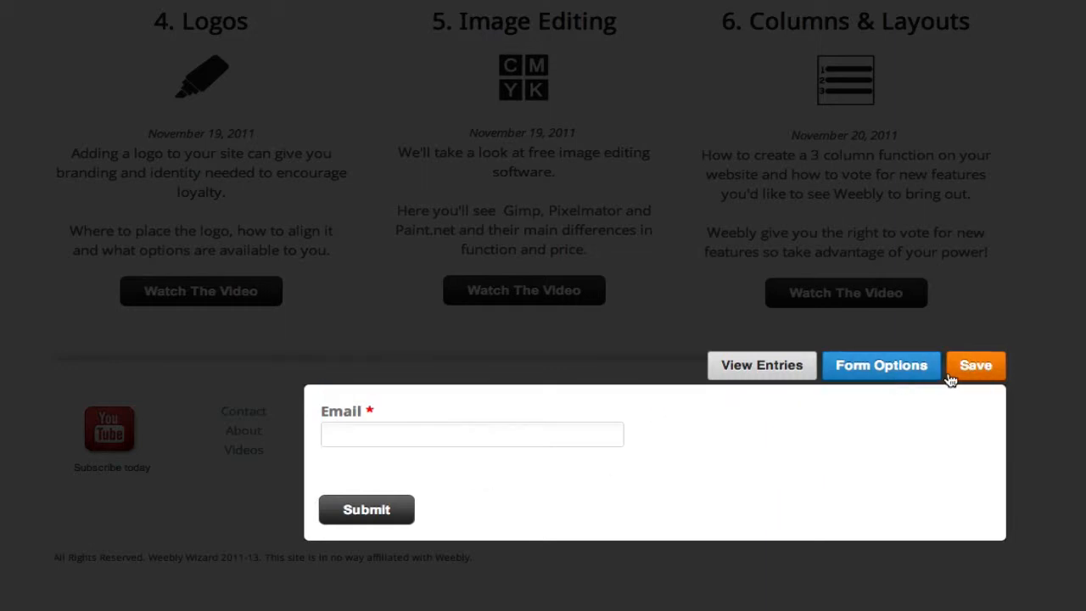
pyautogui.click(978, 379)
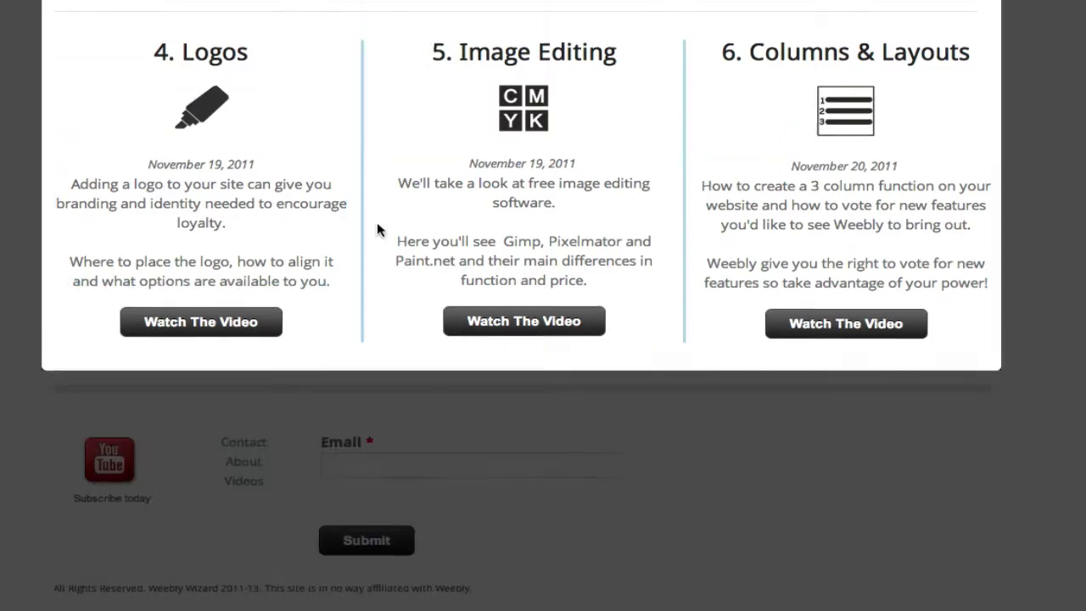
# Step: Add a 'Subscribe To The Newsletter' paragraph above the Email field and save the footer
pyautogui.moveTo(376, 230); pyautogui.dragTo(426, 441)
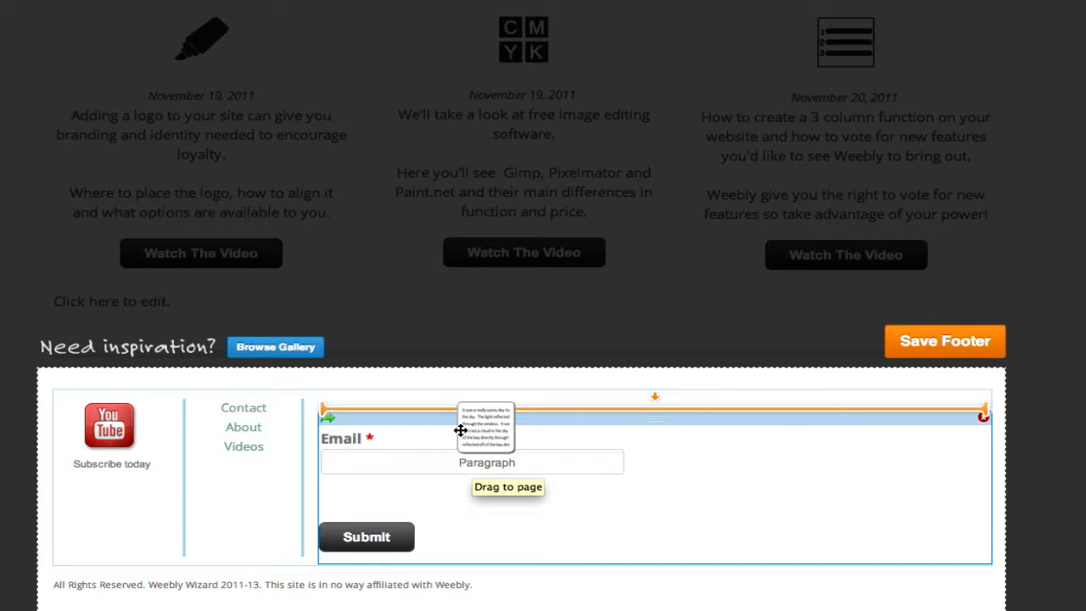
pyautogui.moveTo(459, 430); pyautogui.dragTo(405, 398)
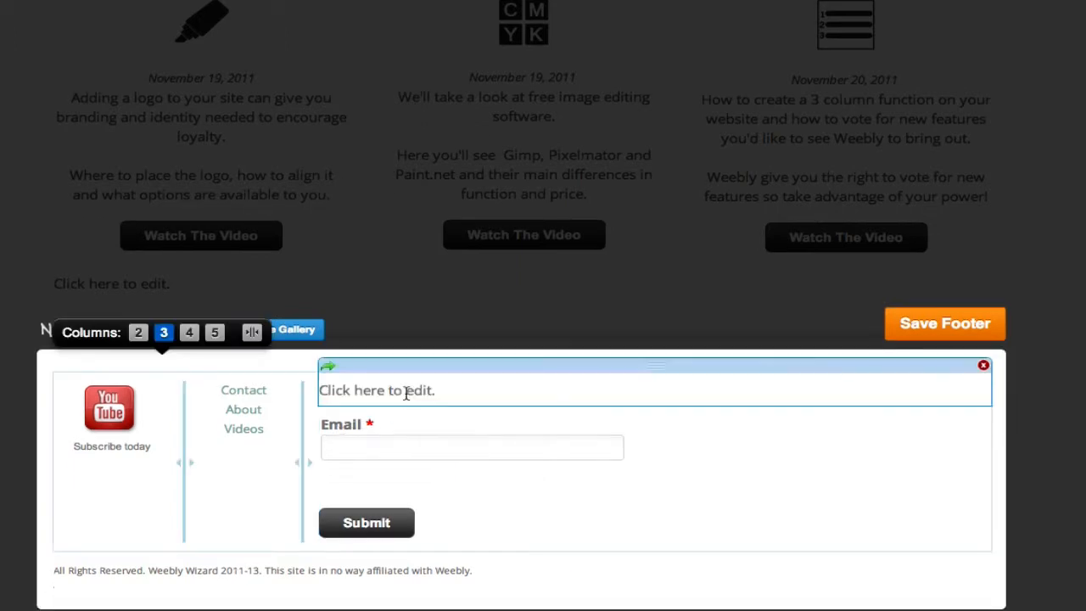
pyautogui.click(382, 398)
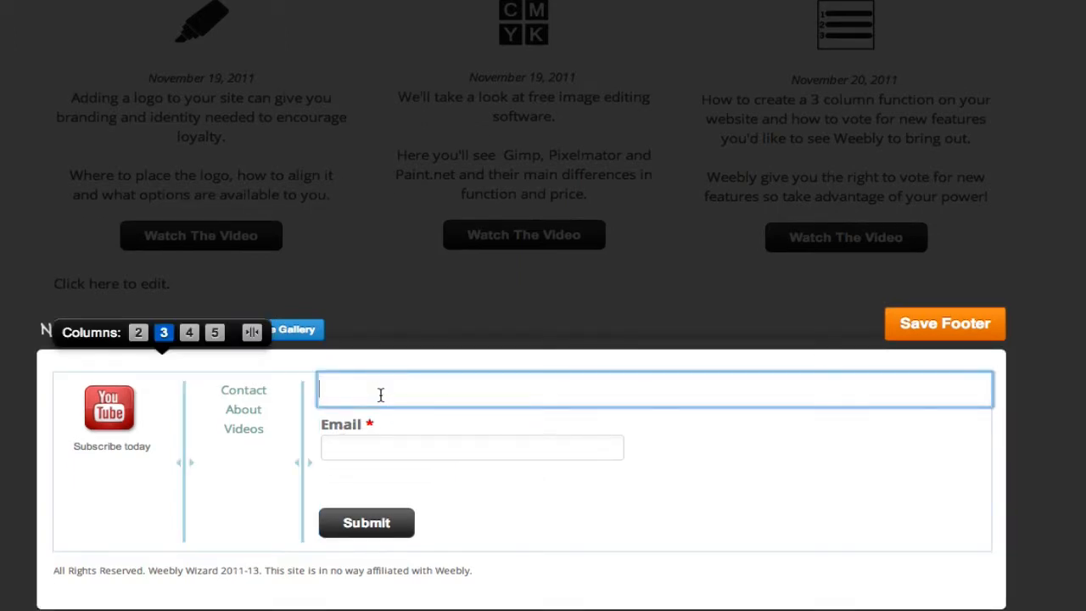
pyautogui.write('Subscr')
pyautogui.write('ibe To')
pyautogui.write(' The Newsle')
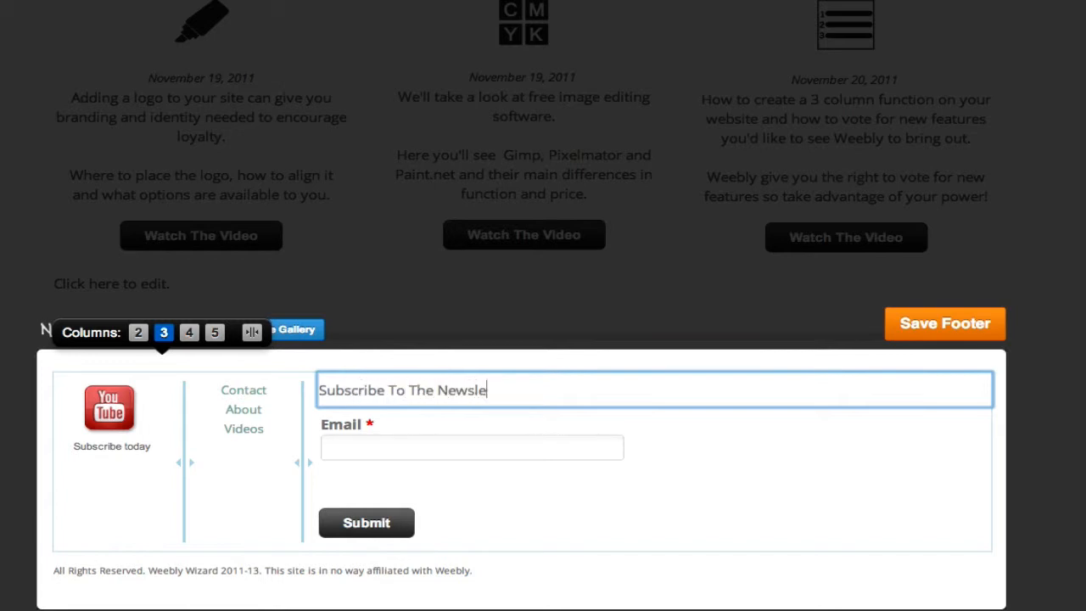
pyautogui.write('tter')
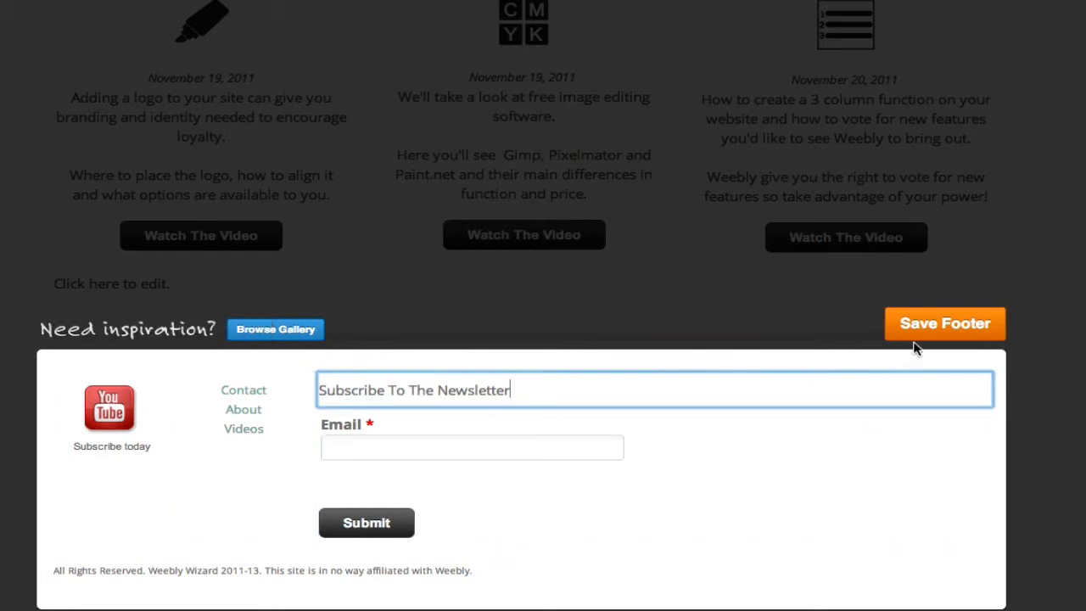
pyautogui.click(923, 330)
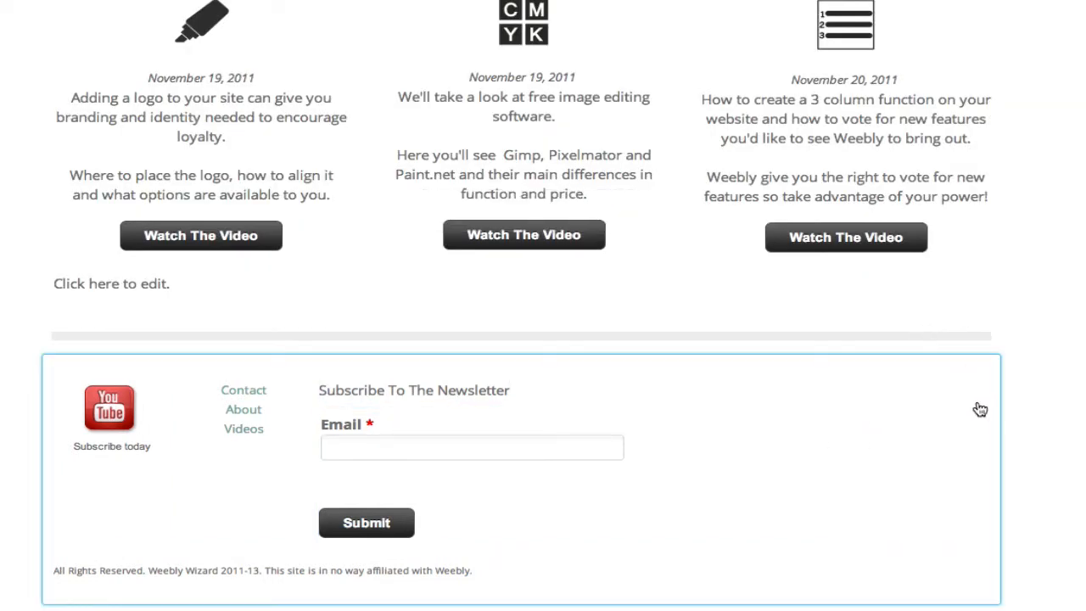
# Step: Reopen the footer for editing
pyautogui.click(426, 535)
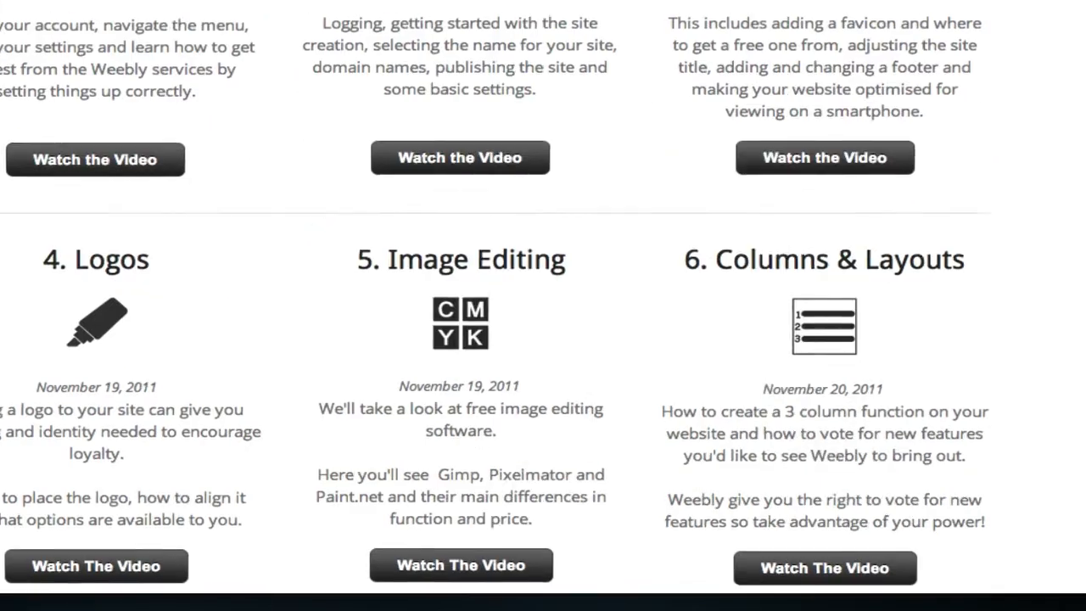
pyautogui.scroll(10, 17, 254)
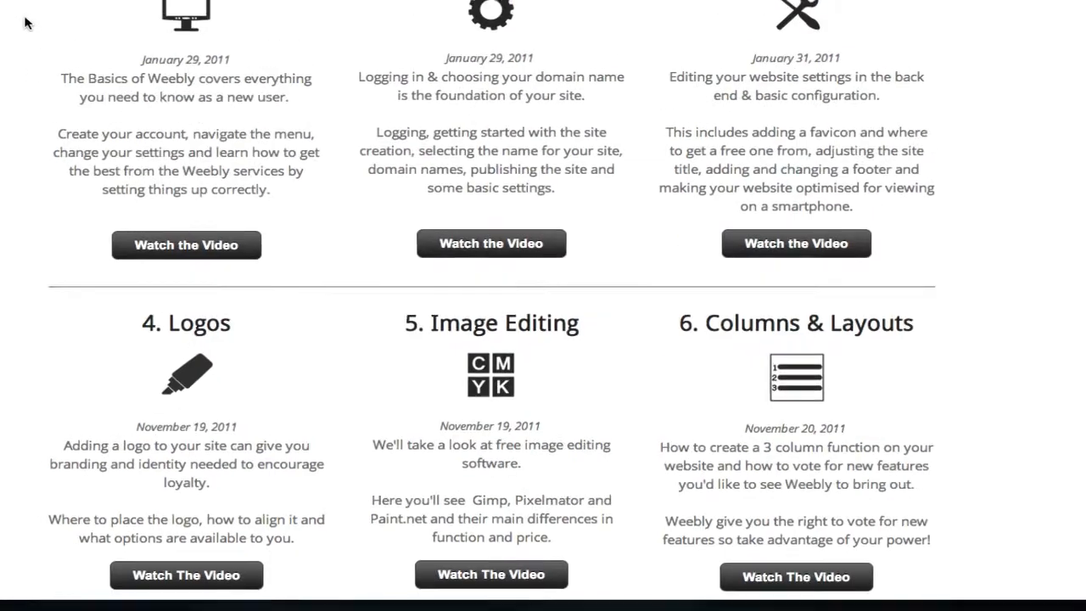